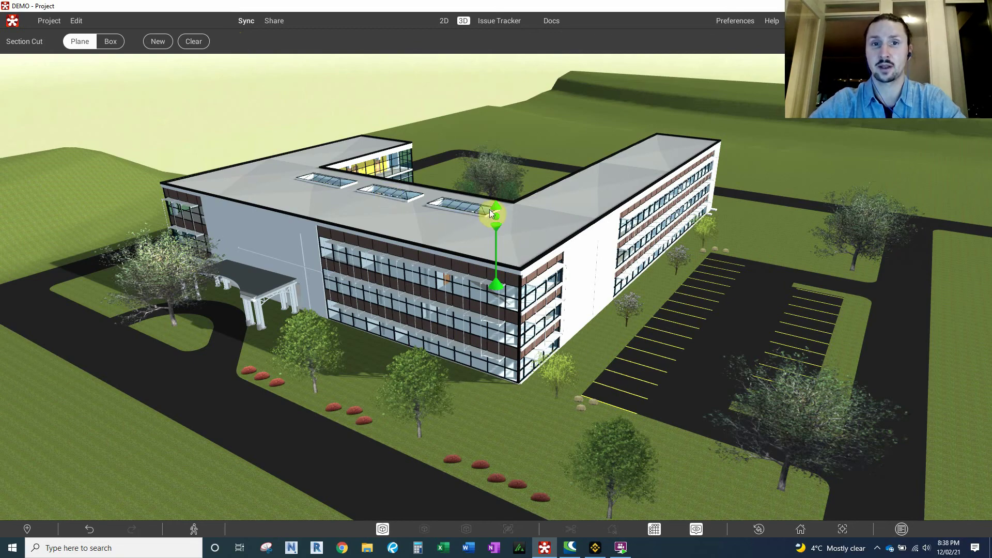
Step: Slice the building horizontally with a section plane, lowering it from the roof and resetting it on the entrance canopy and the exposed floor
left_click_drag(497, 217, 498, 242)
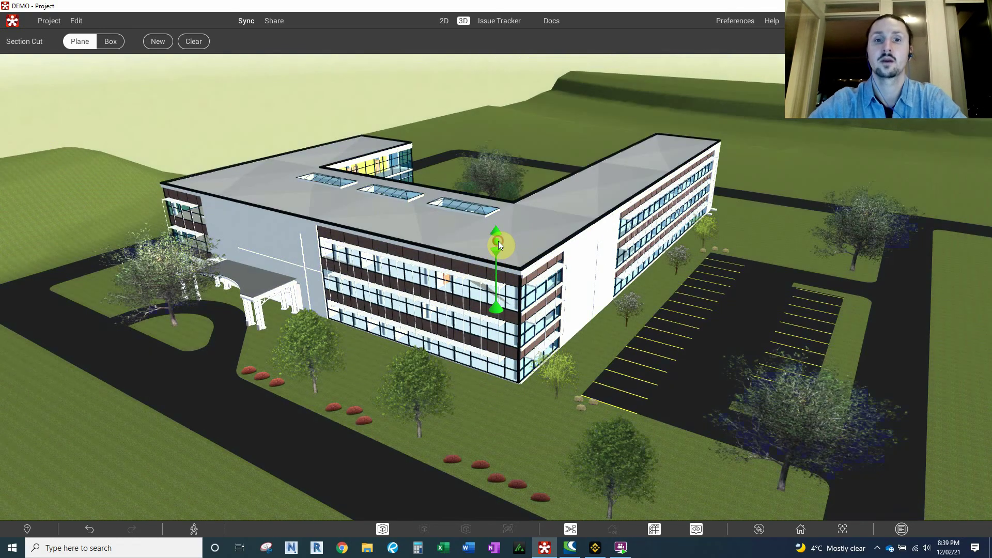
left_click(263, 284)
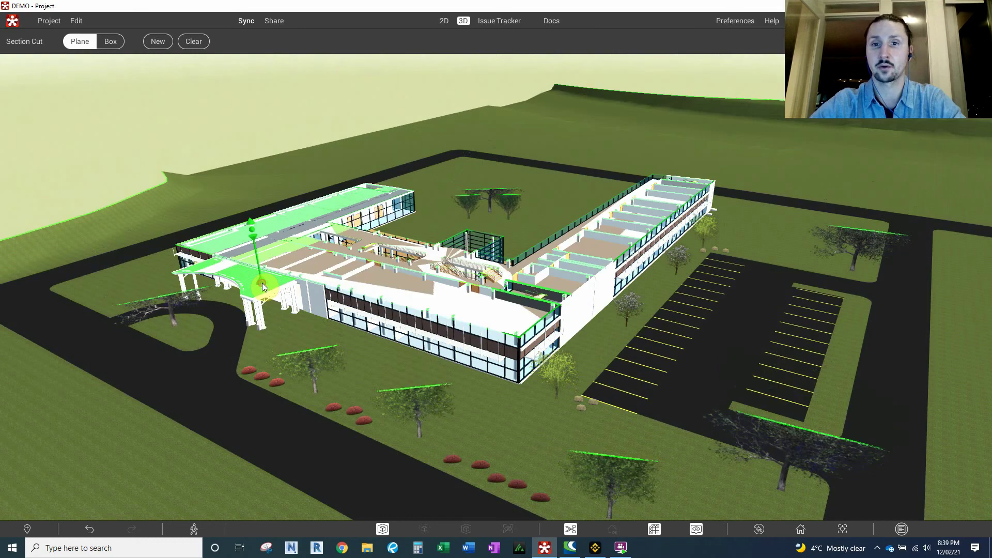
left_click(397, 285)
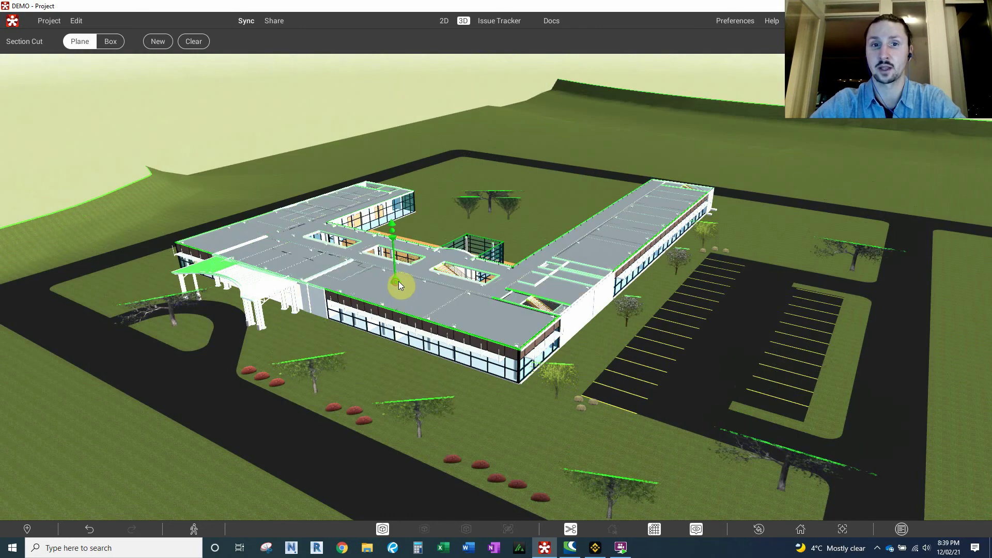
Step: Cut the building vertically with a section plane set on the white wall facing the parking lot
left_click(536, 285)
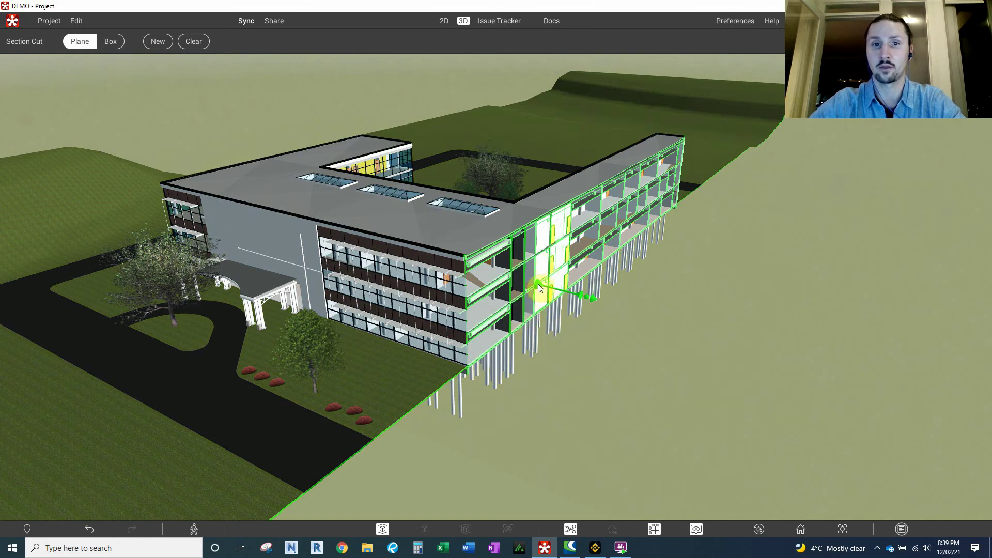
left_click(538, 283)
left_click(484, 304)
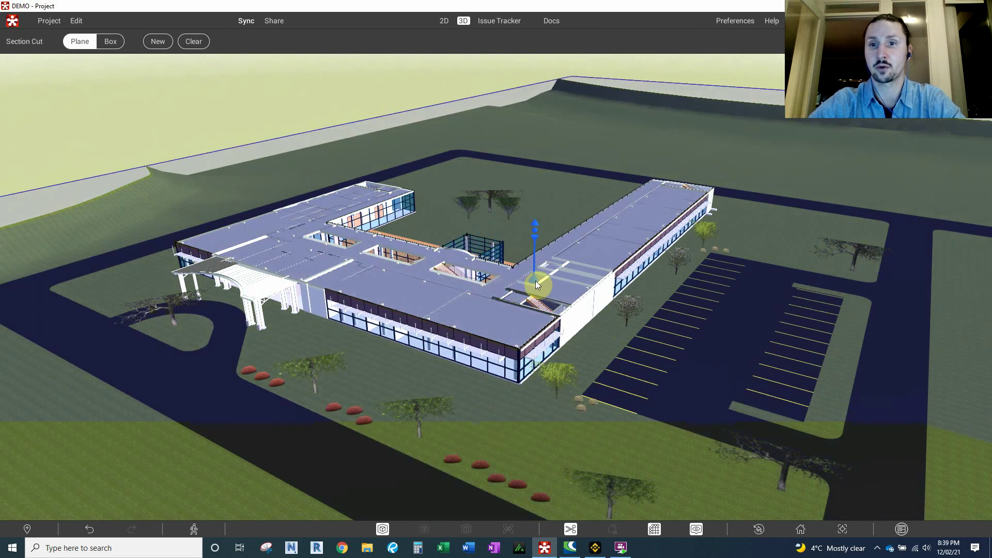
left_click(542, 281)
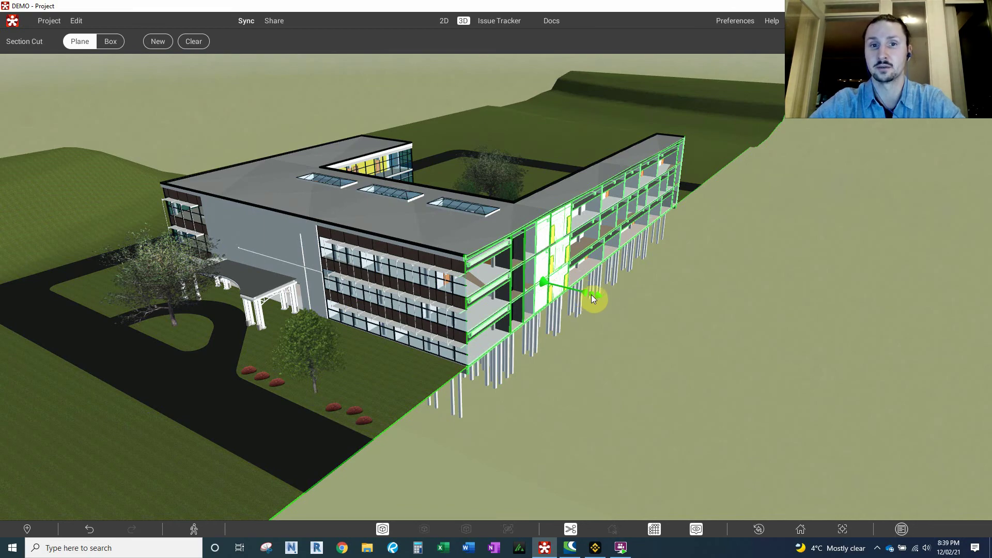
Step: Move the vertical section plane outward past the parking-side wall, and set a horizontal plane on the roof and raise it
left_click_drag(591, 295, 533, 239)
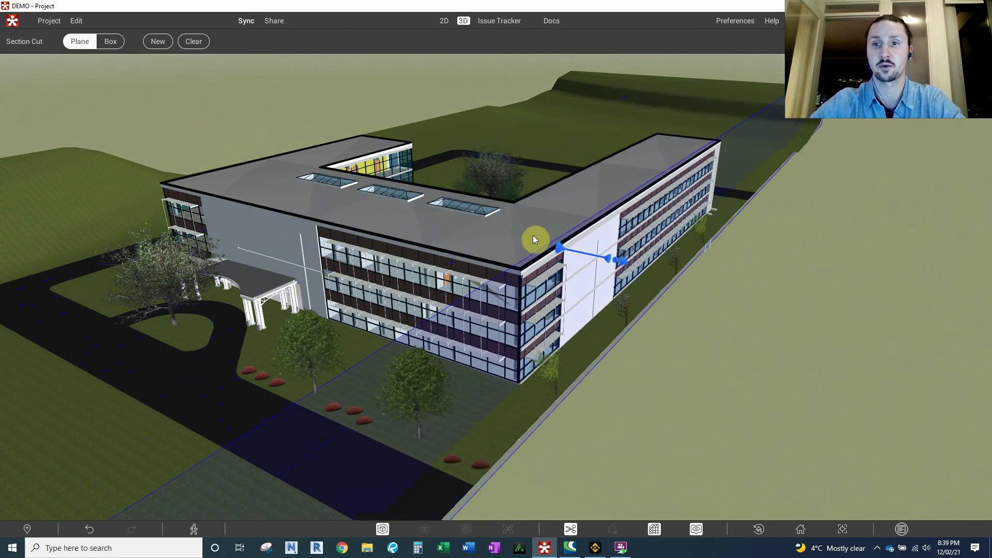
left_click(505, 228)
left_click_drag(504, 172, 481, 151)
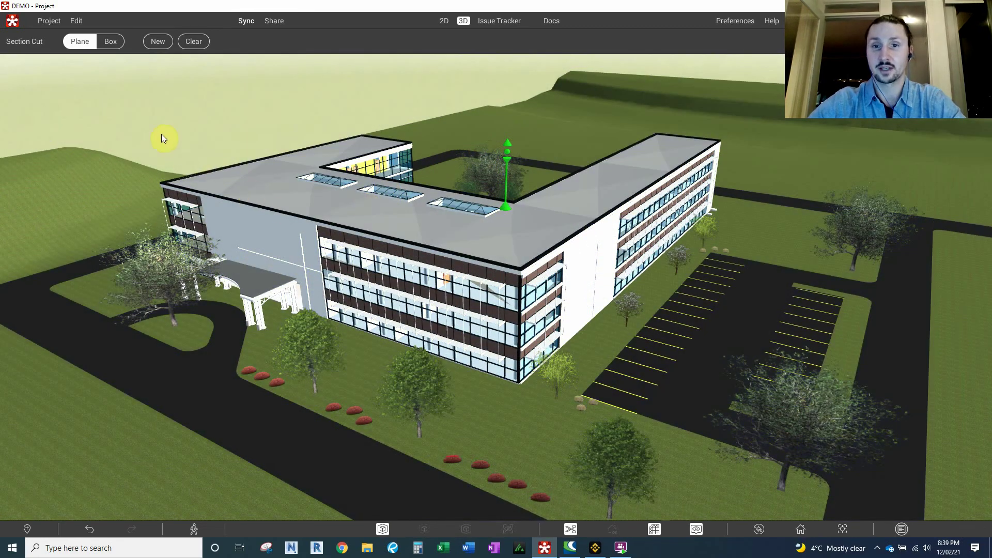
Step: Switch the section cut to a box and place it around the building corner nearest the parking lot
left_click(109, 42)
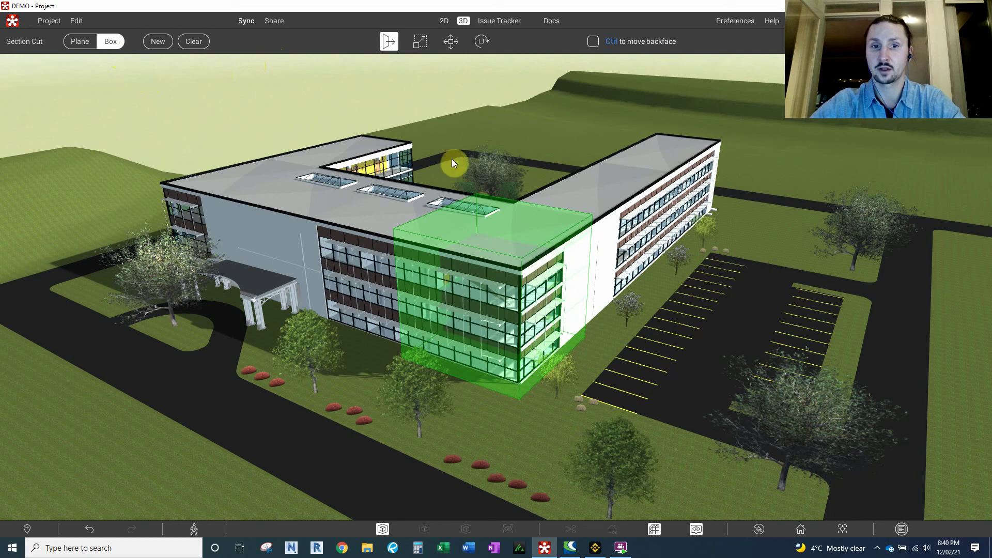
left_click(478, 234)
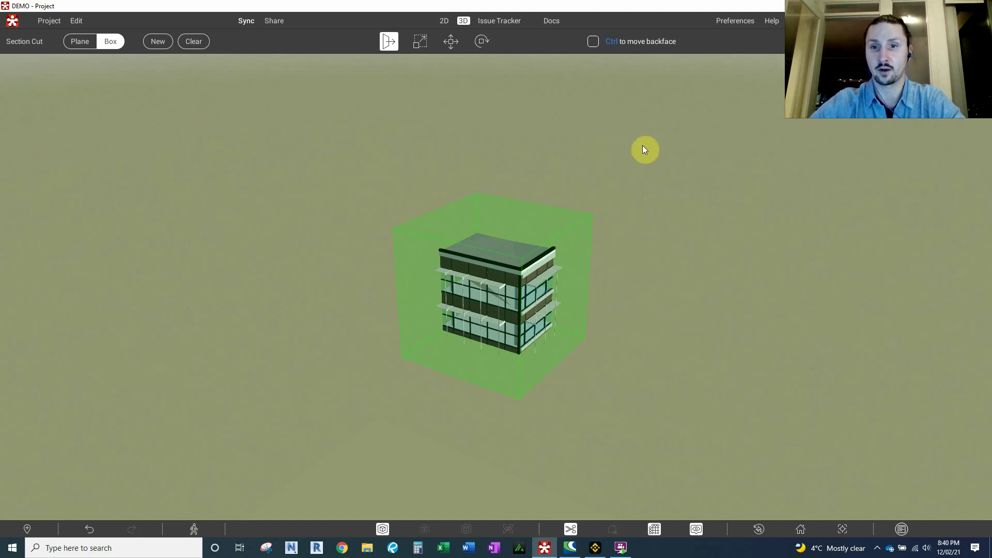
Step: Enlarge the section box by pulling its front faces and its top outward
left_click_drag(642, 145, 666, 381)
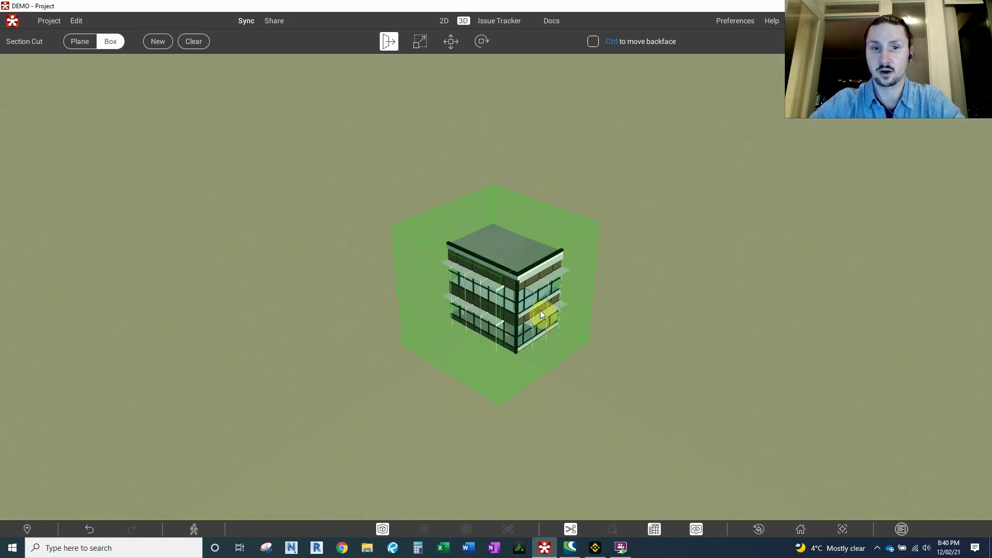
mouse_move(544, 289)
middle_mouse_down()
mouse_move(336, 284)
mouse_move(713, 284)
mouse_move(538, 276)
middle_mouse_up()
right_click_drag(538, 277, 520, 269)
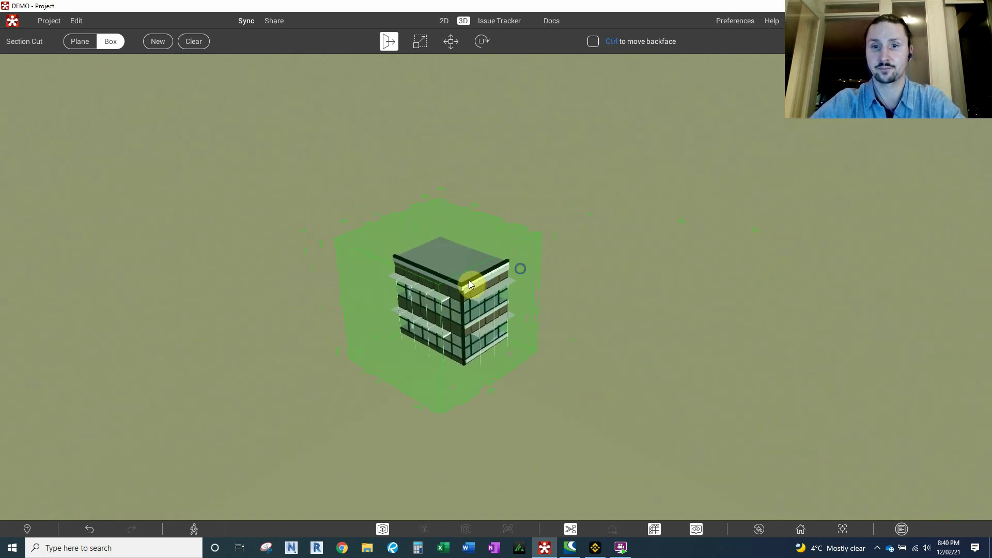
scroll(439, 295, "down", 3)
scroll(439, 296, "up", 5)
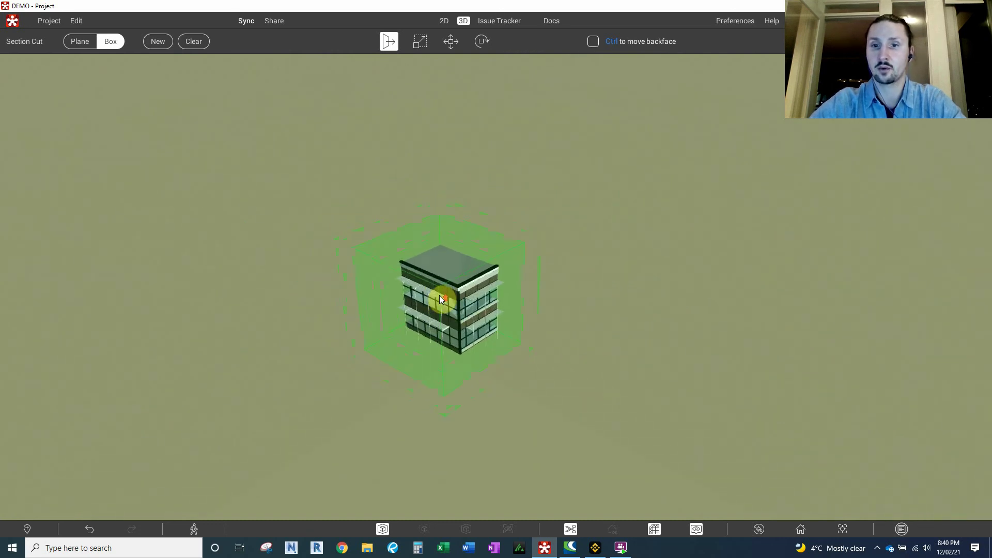
scroll(440, 296, "down", 2)
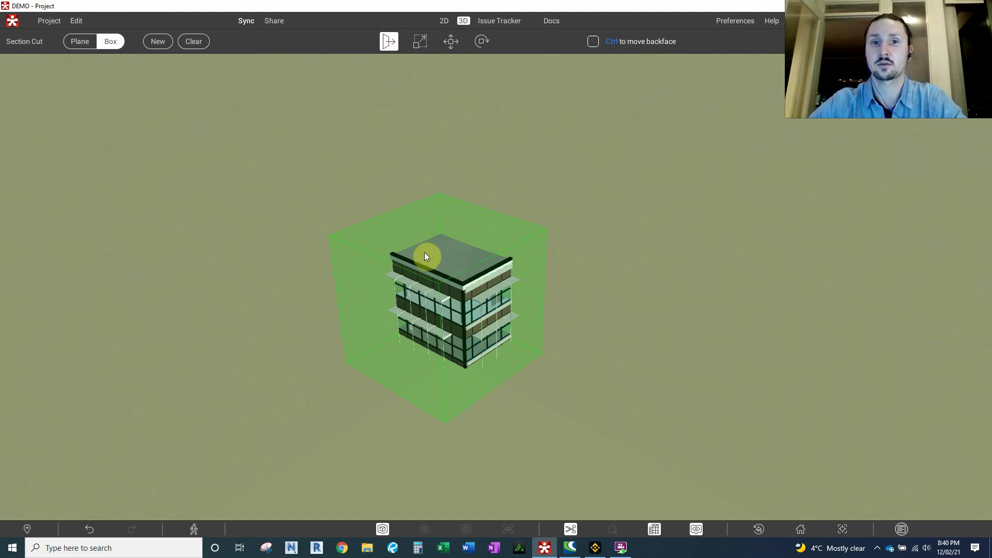
left_click_drag(480, 332, 516, 346)
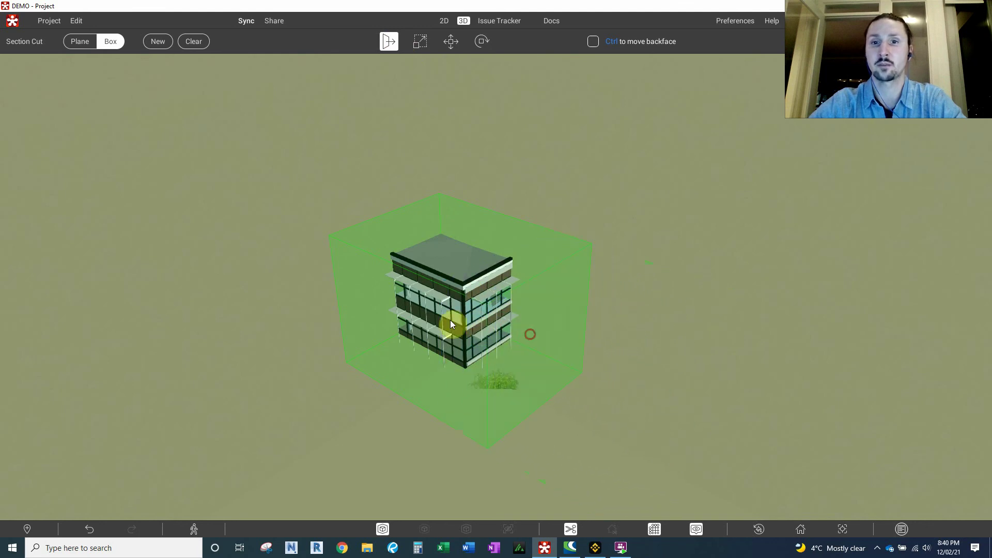
left_click_drag(450, 321, 436, 236)
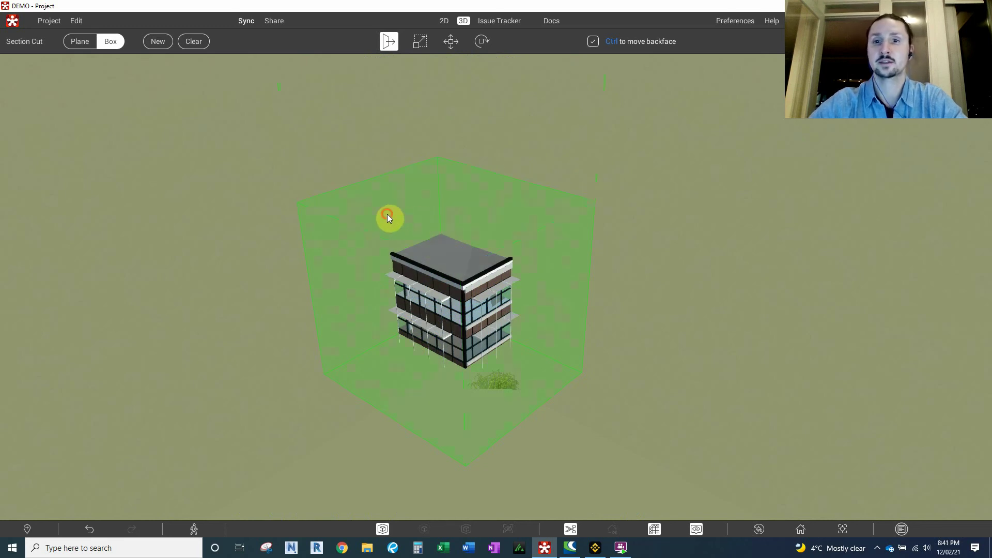
Step: Pull both rear faces and the bottom face of the section box outward using the temporary backface modifier
left_click_drag(388, 215, 366, 211, "ctrl")
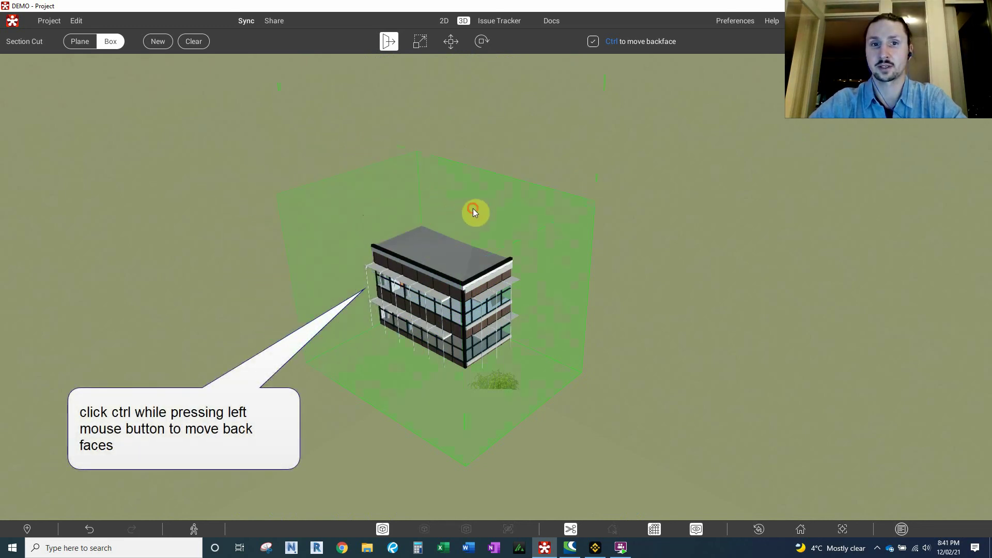
left_click_drag(475, 210, 498, 214, "ctrl")
left_click_drag(447, 367, 467, 394, "ctrl")
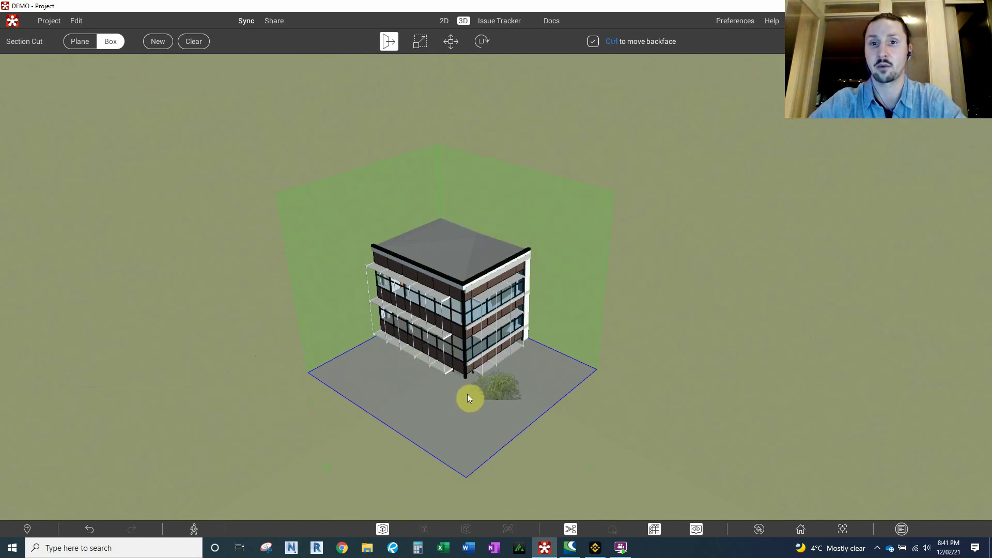
Step: Turn on the move backface option, extend the section box's rear and bottom faces further, and turn the option off
left_click(593, 42)
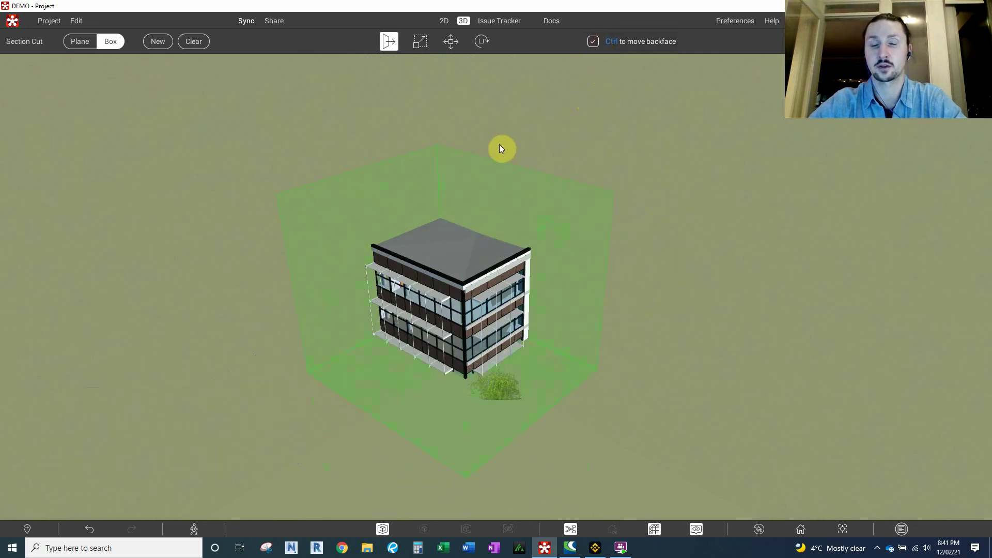
left_click_drag(472, 206, 398, 188)
left_click_drag(422, 381, 438, 422)
left_click(587, 42)
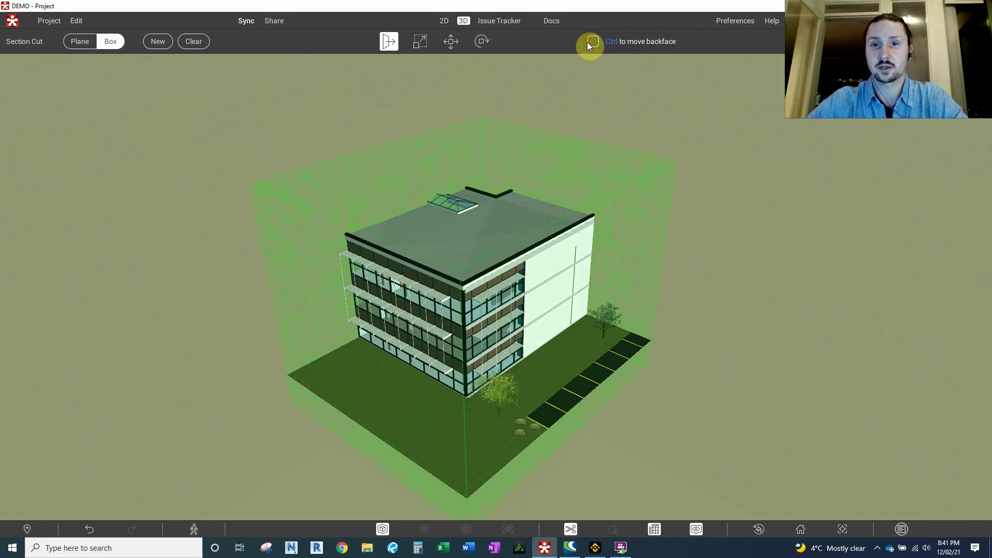
Step: Scale up the section box until it takes in most of the building and the parking lot
left_click(421, 43)
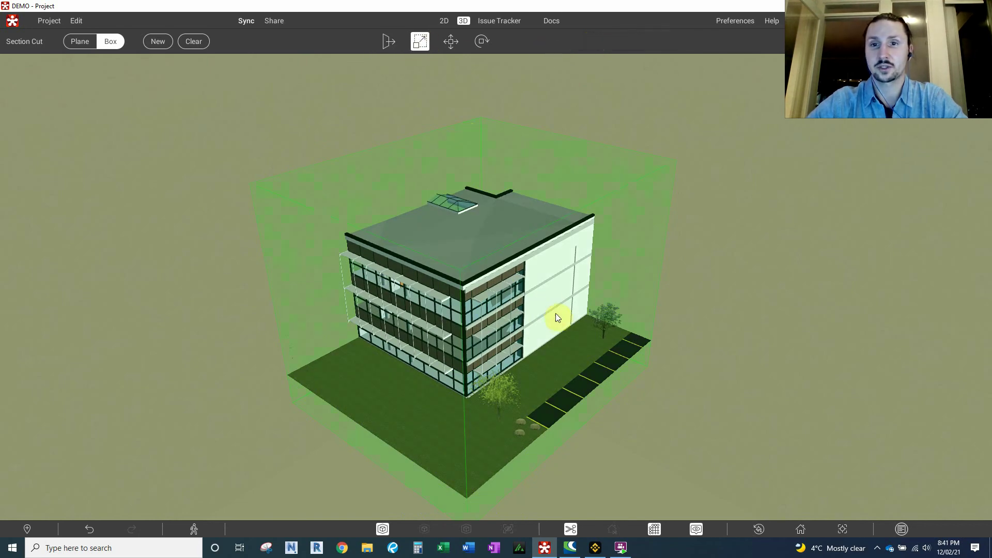
scroll(518, 313, "down", 10)
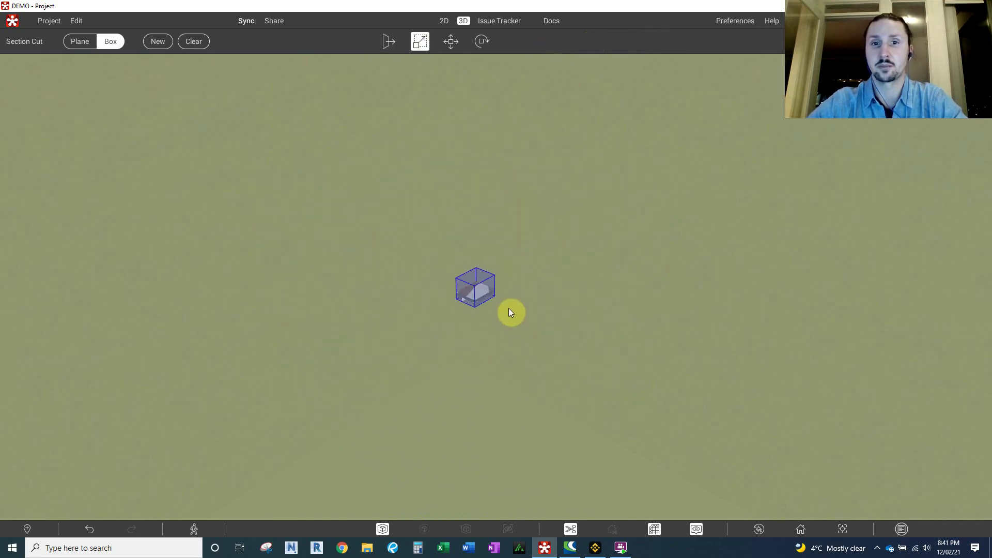
left_click_drag(522, 314, 479, 101)
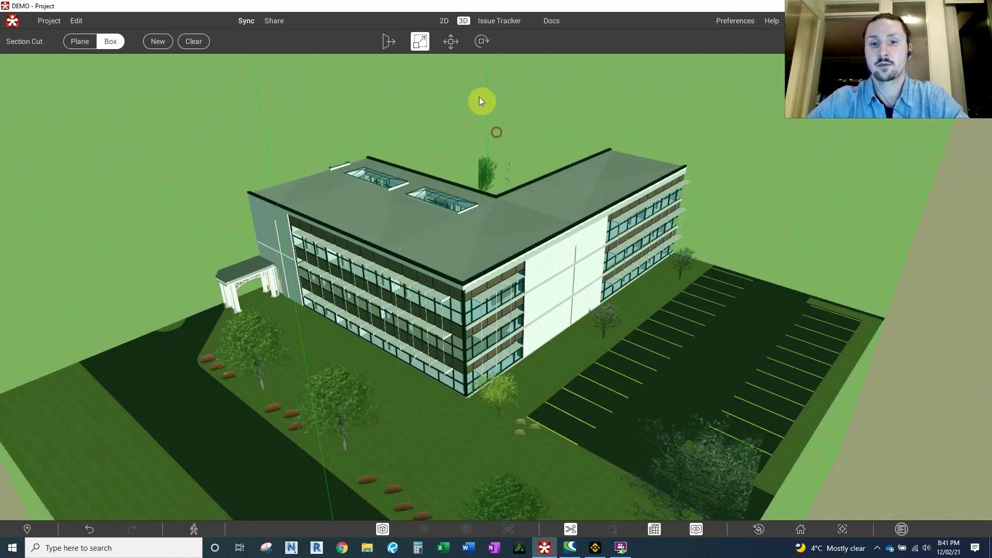
Step: Move the whole section box around the building without resizing it
left_click(450, 41)
left_click_drag(659, 370, 479, 130)
scroll(478, 260, "down", 5)
scroll(478, 135, "down", 5)
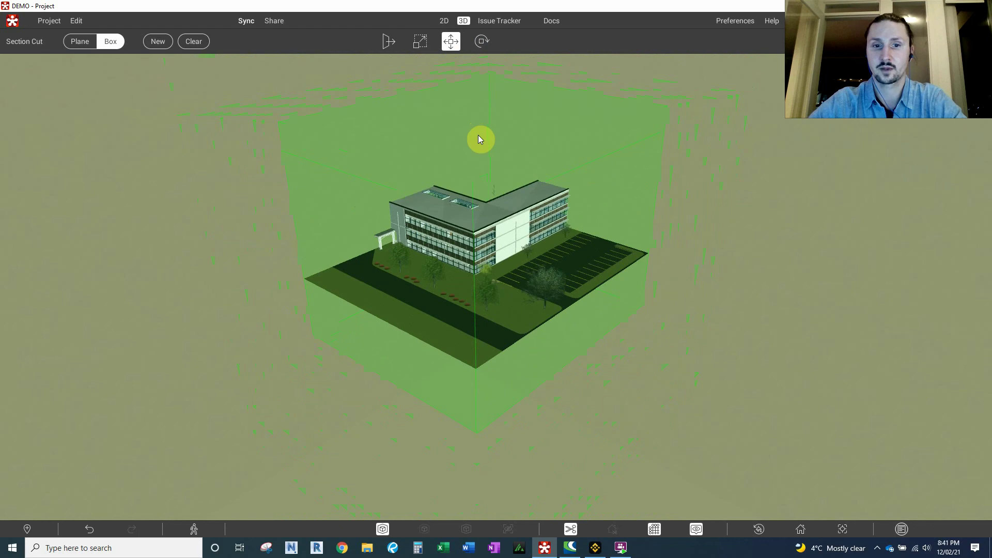
Step: Rotate the section box about its top and side faces to change its angle to the building
left_click(481, 43)
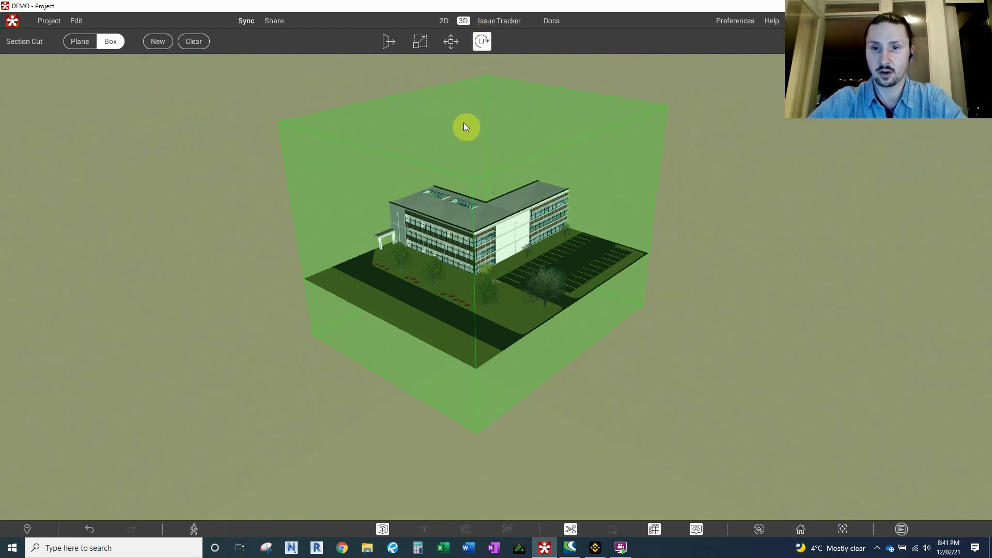
left_click_drag(465, 126, 478, 103)
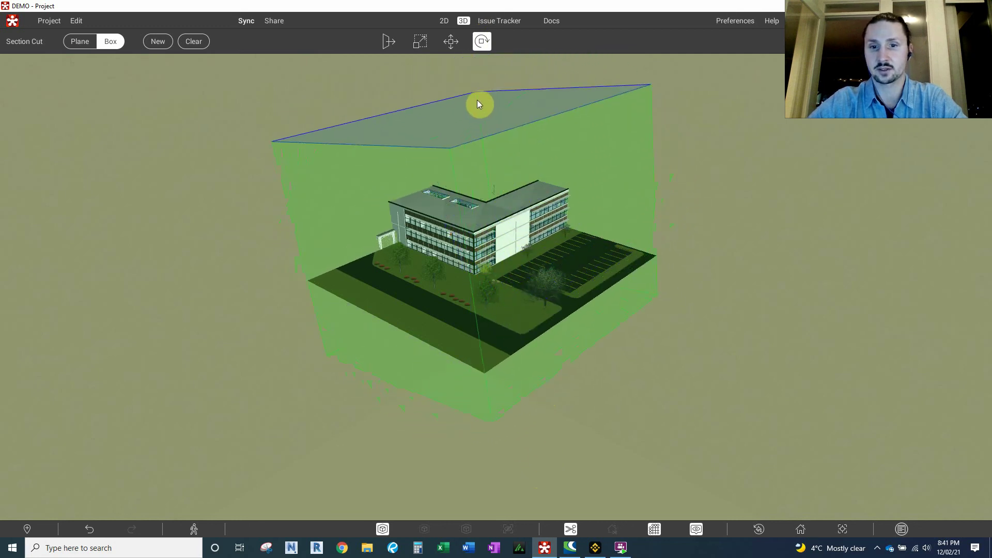
left_click_drag(379, 245, 539, 285)
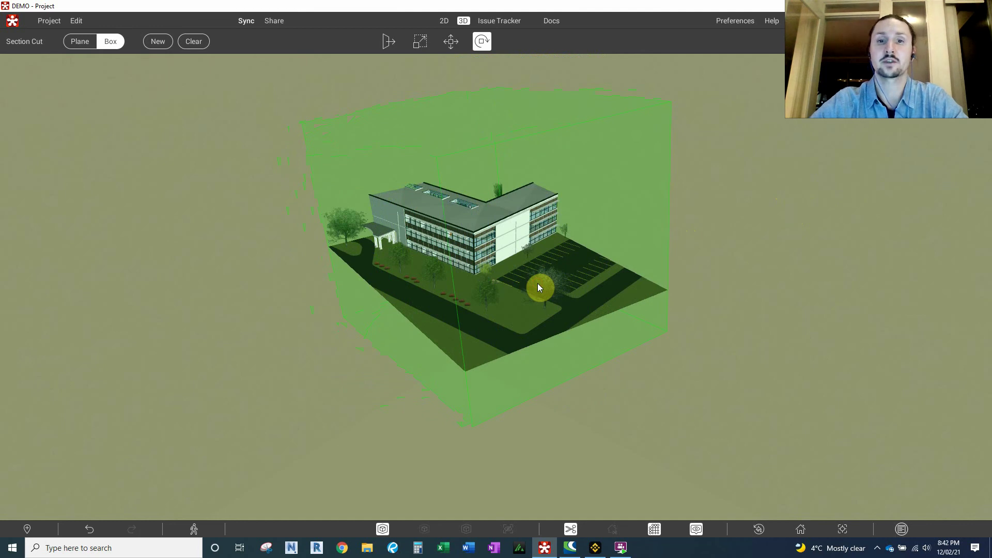